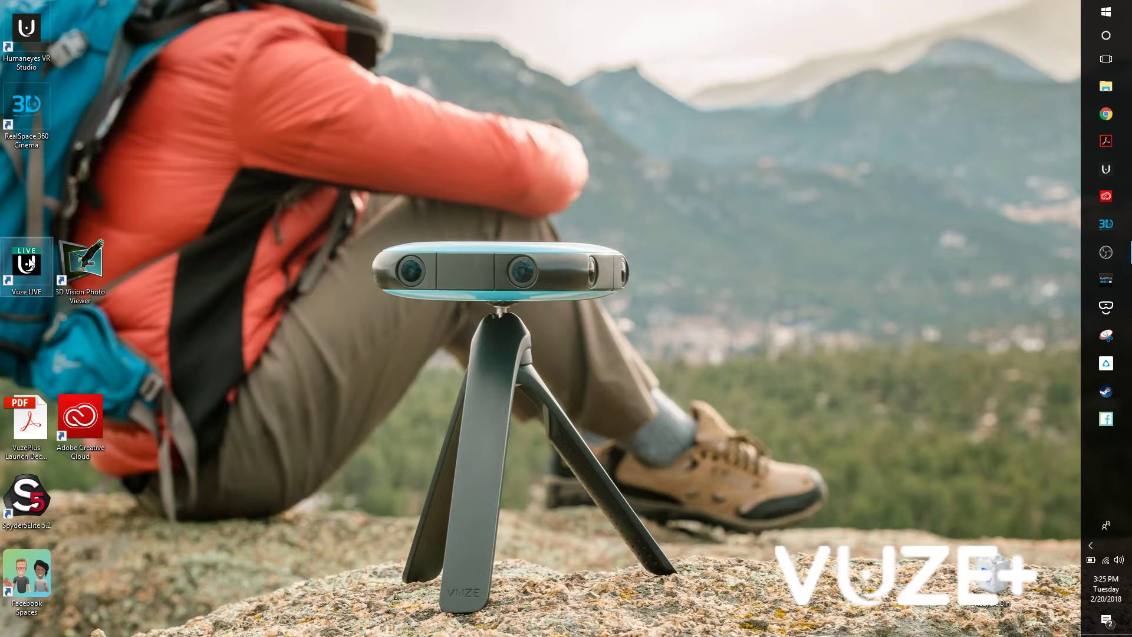
Step: Launch Vuze LIVE from its desktop shortcut and close the advanced stitching tools panel
click(30, 264)
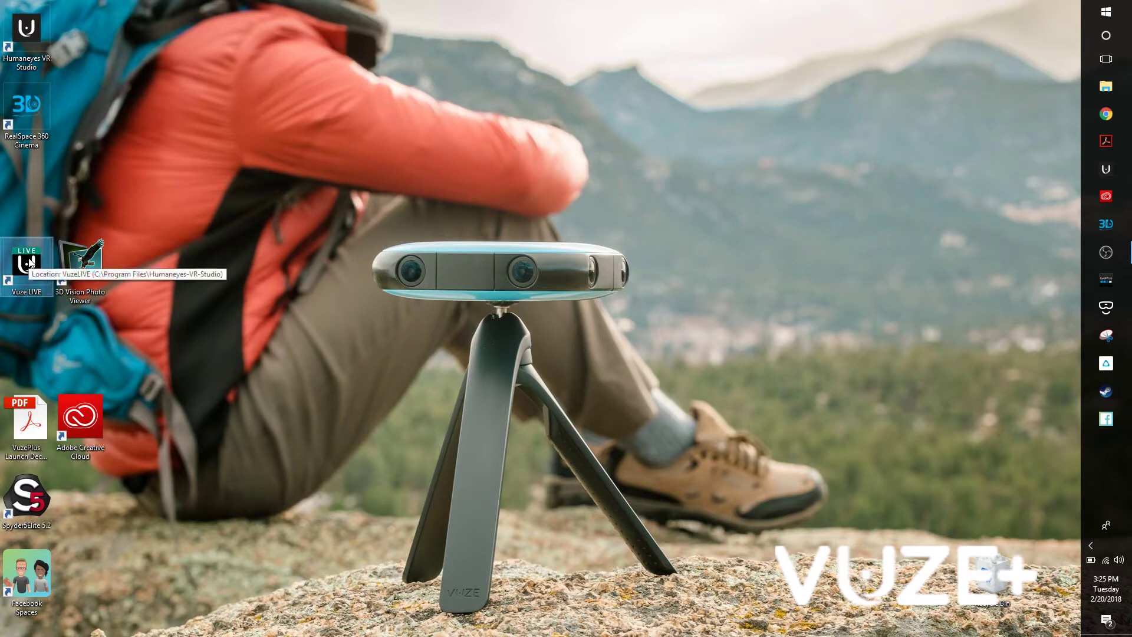
double_click(31, 264)
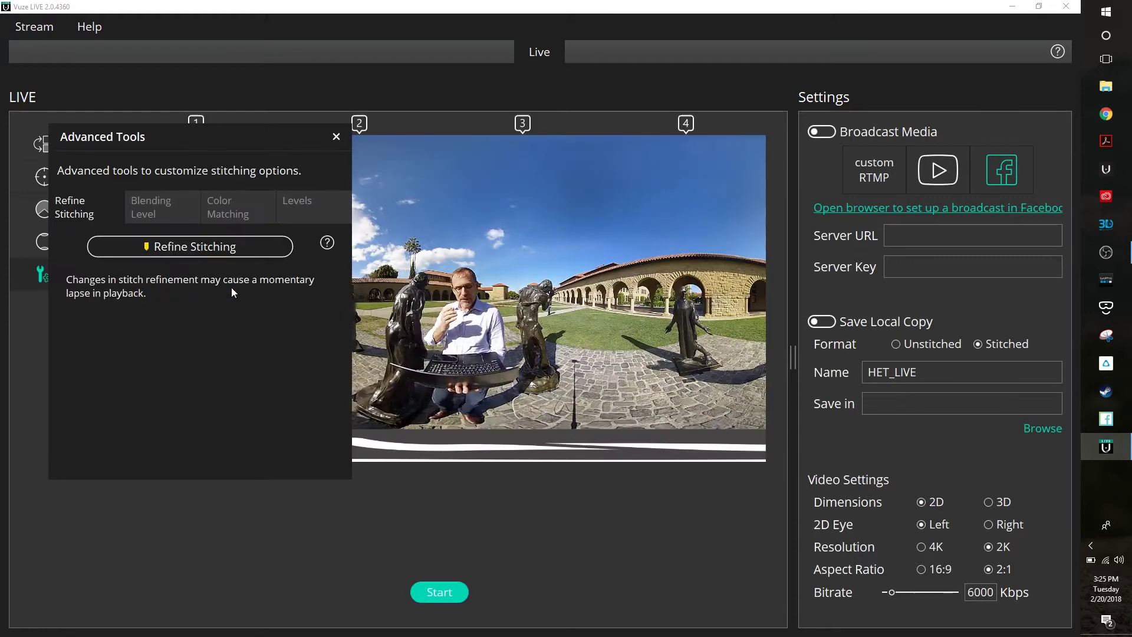
click(337, 136)
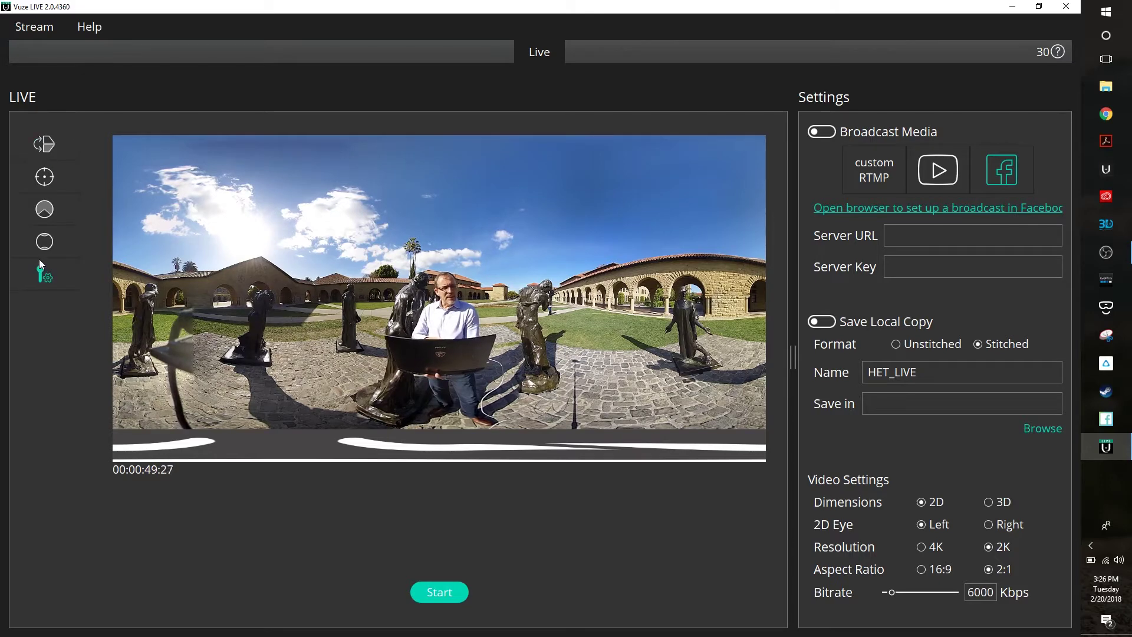
Step: Flip the live 360° preview upside down
click(51, 146)
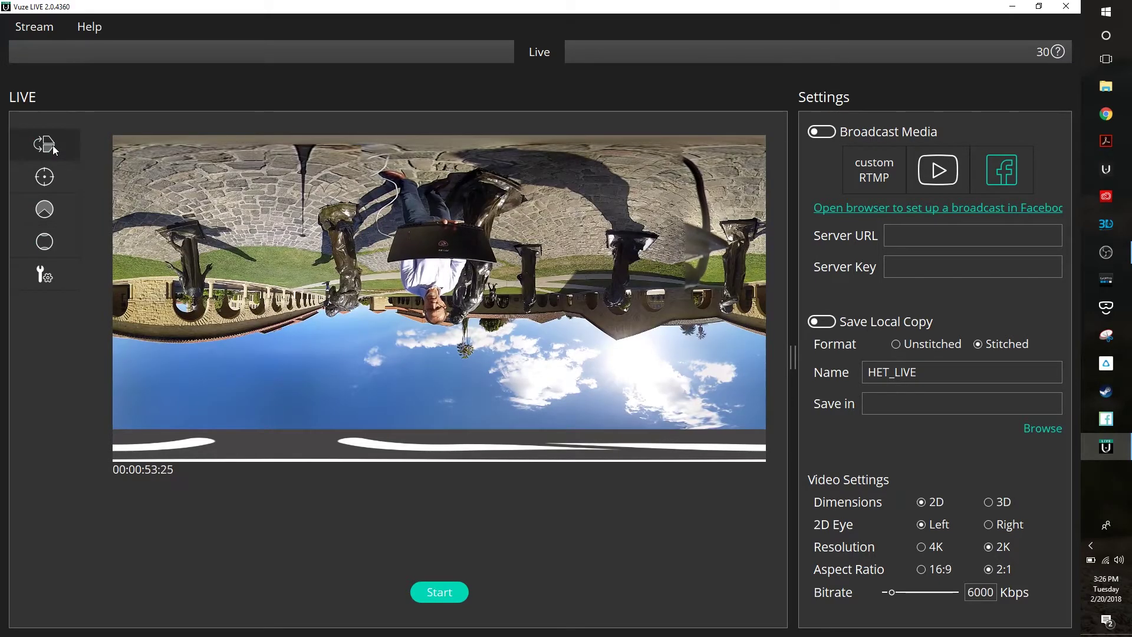
Step: Flip the preview back upright and drag the scene to set its front centre direction
click(52, 145)
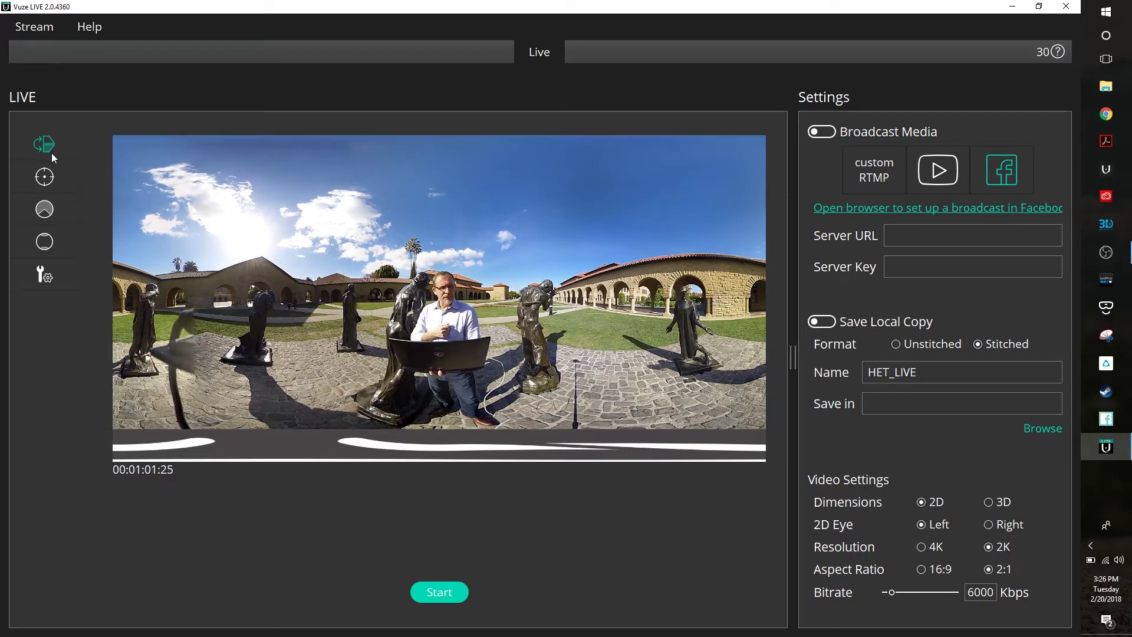
click(47, 177)
drag(331, 310, 317, 343)
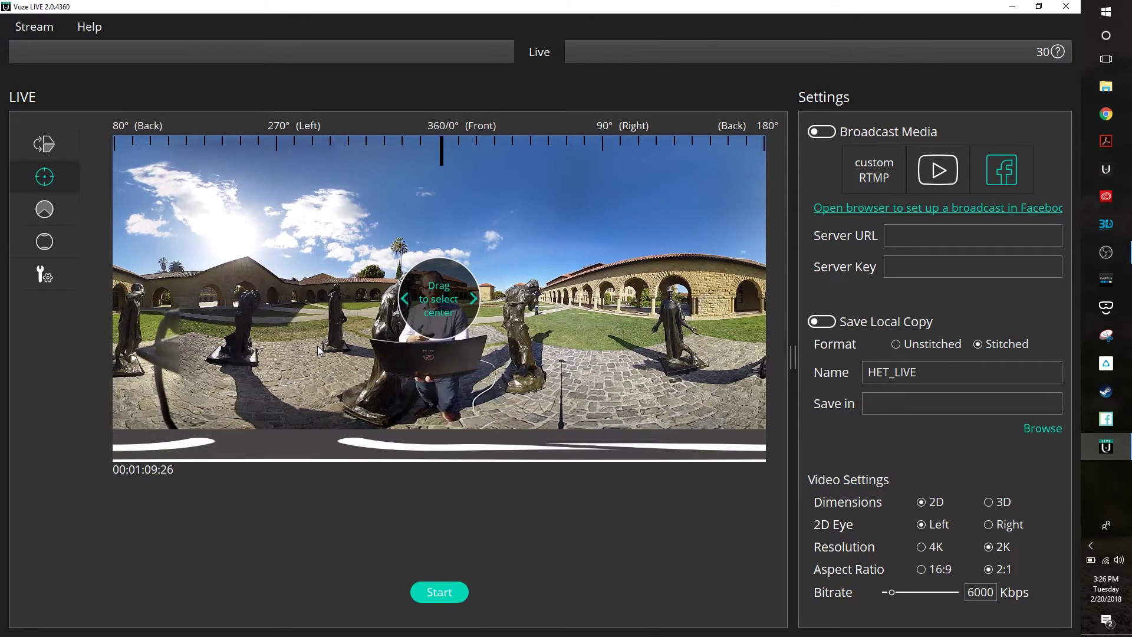
Step: Test horizontal field-of-view widths of about 231° and 181° with the edge markers
click(45, 211)
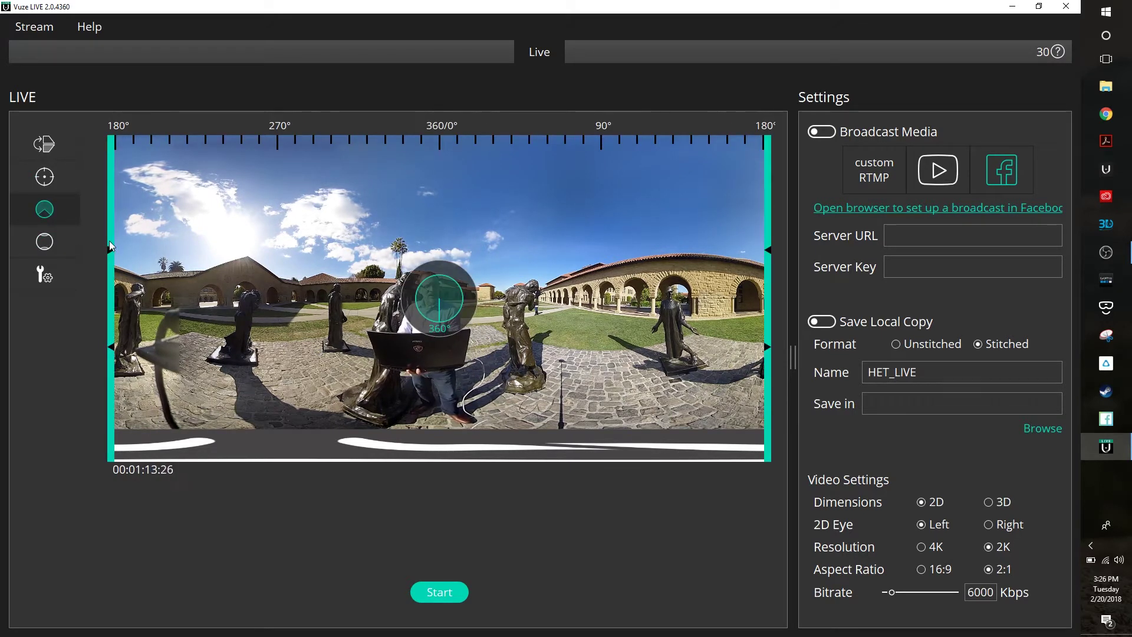
drag(135, 239, 271, 266)
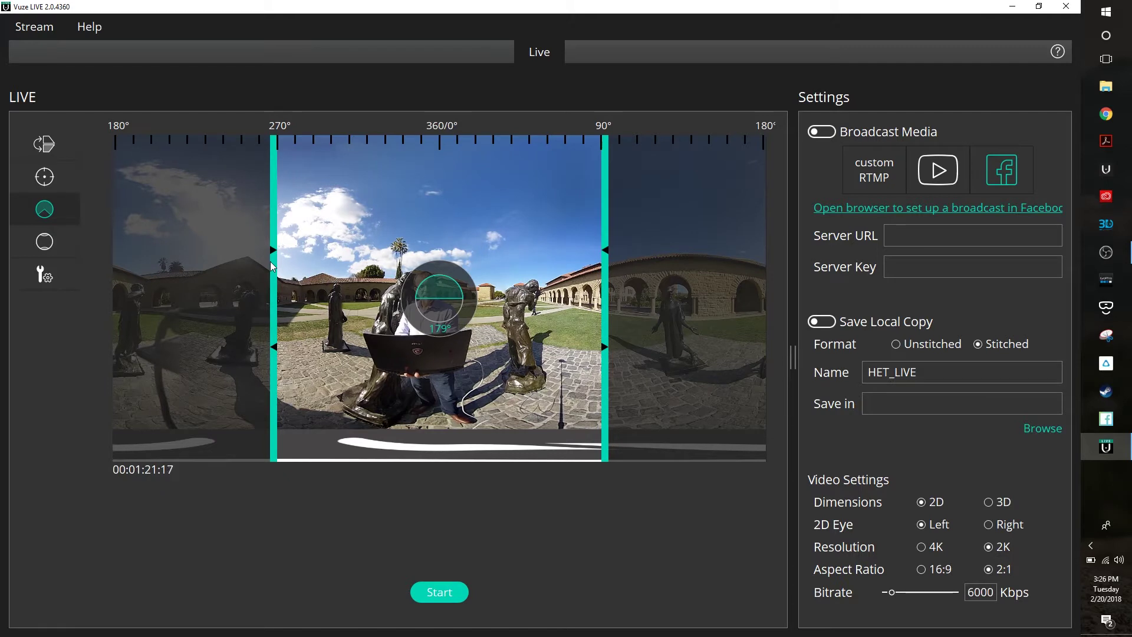
drag(271, 263, 107, 256)
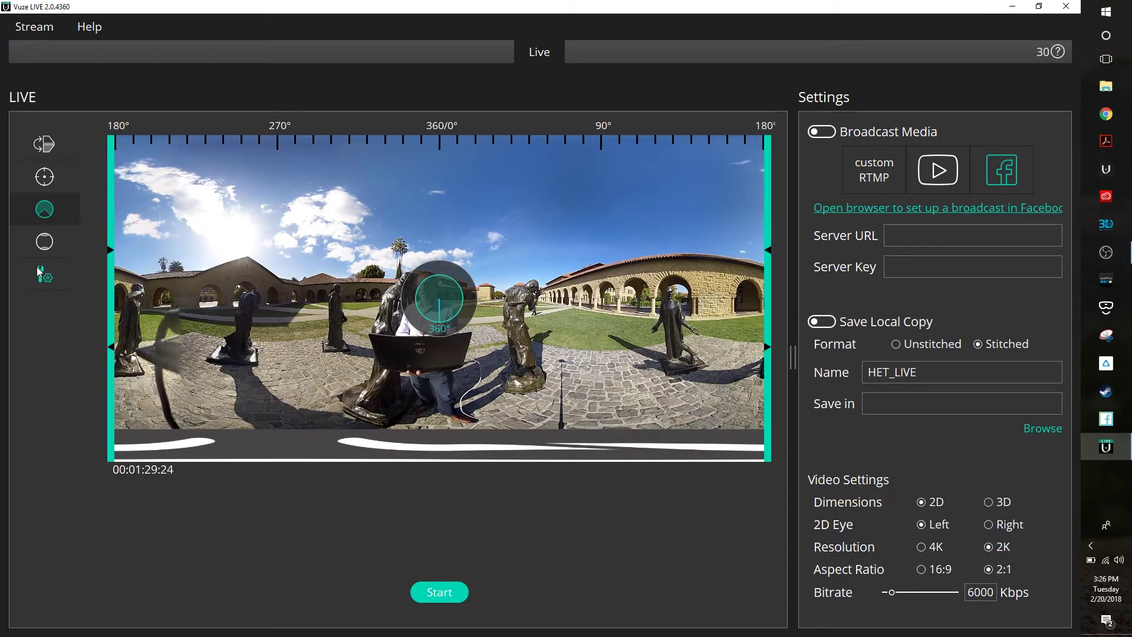
click(44, 241)
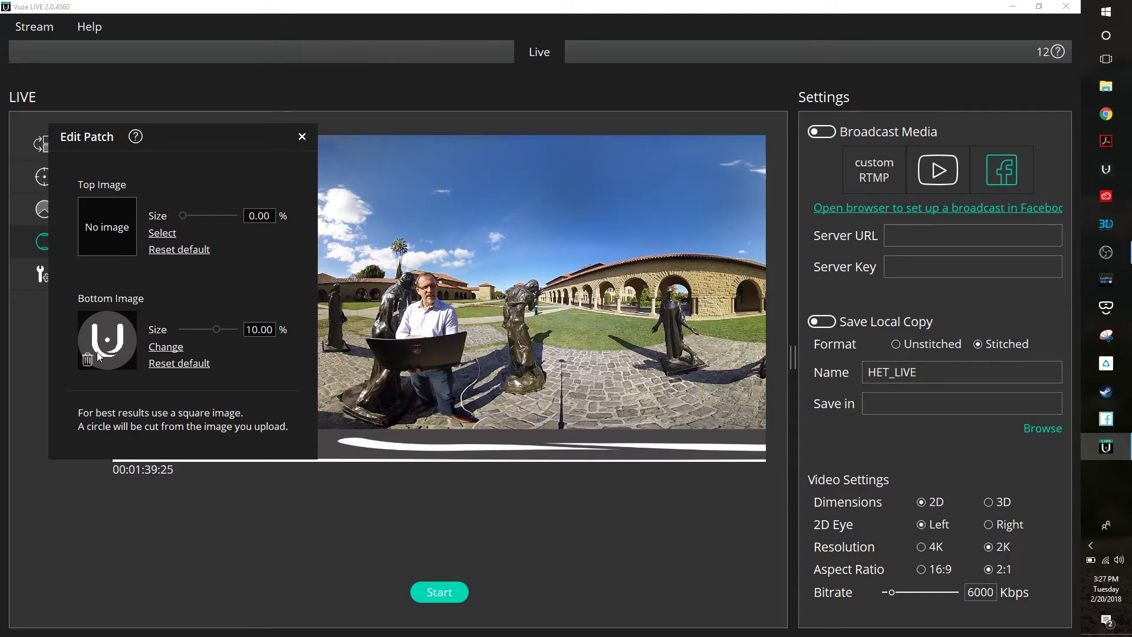
click(302, 137)
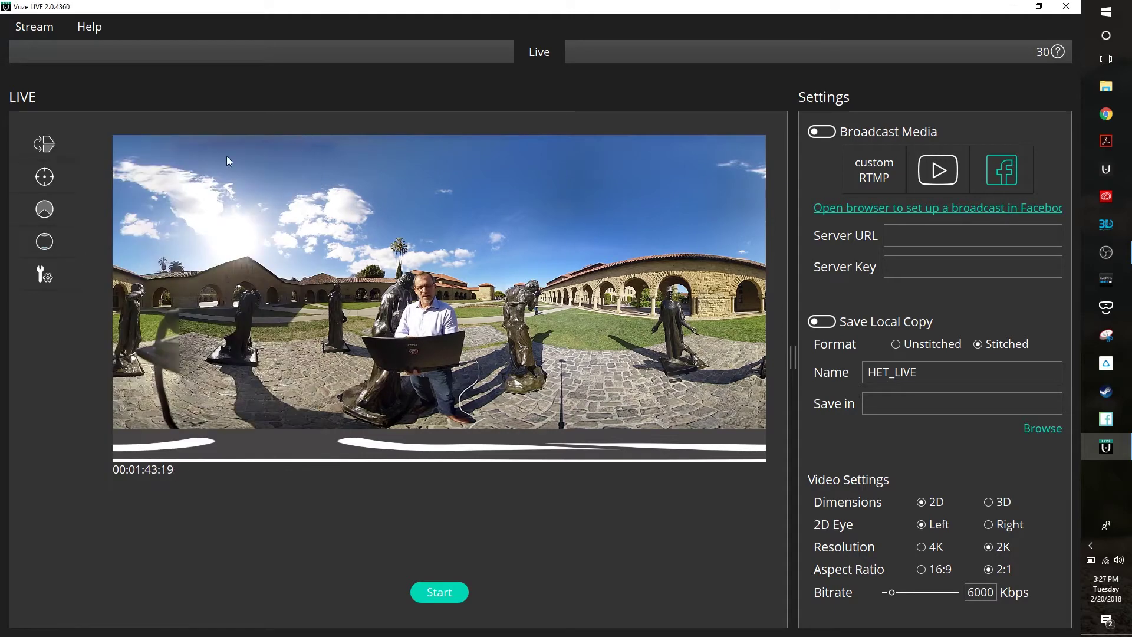
Step: Turn on Refine Stitching and review the Blending Level, Color Matching and Levels options
click(51, 279)
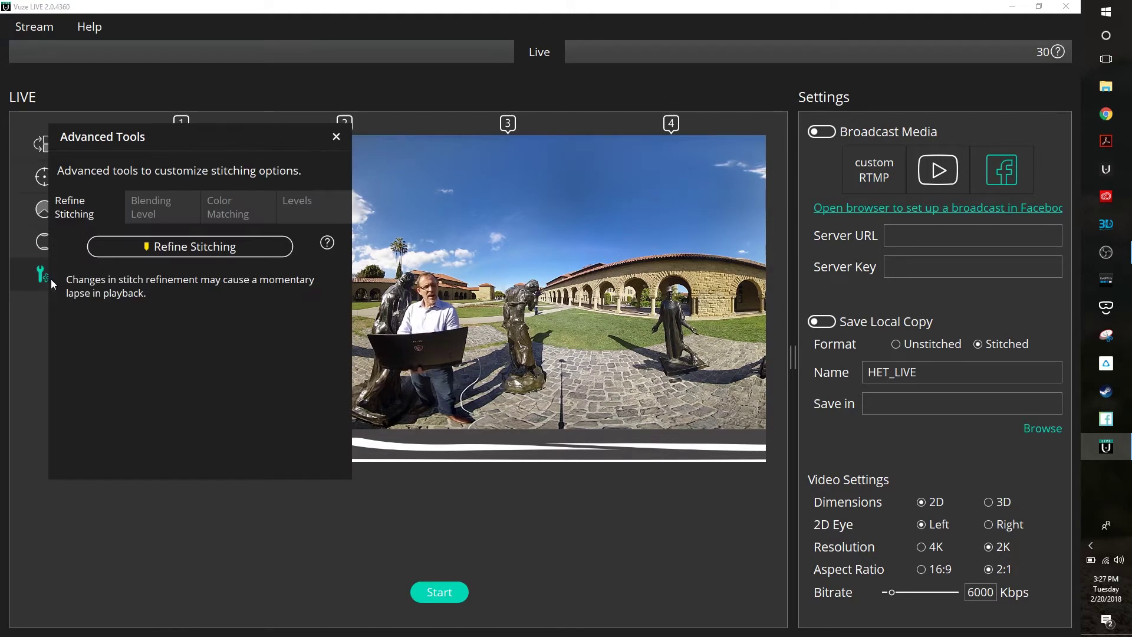
click(201, 247)
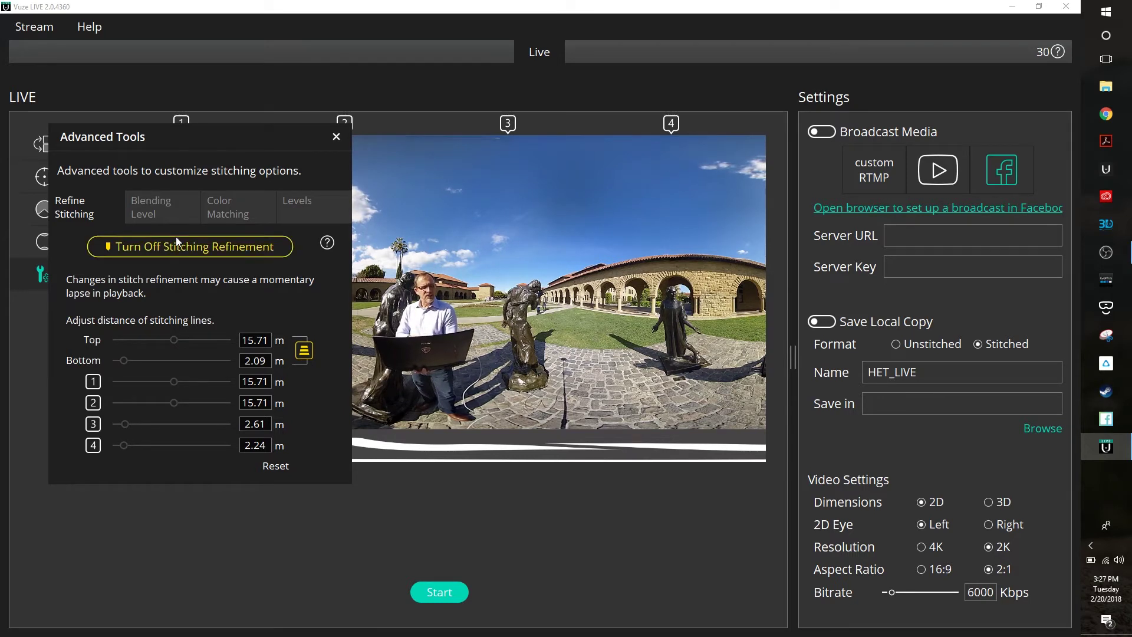
click(162, 220)
click(224, 209)
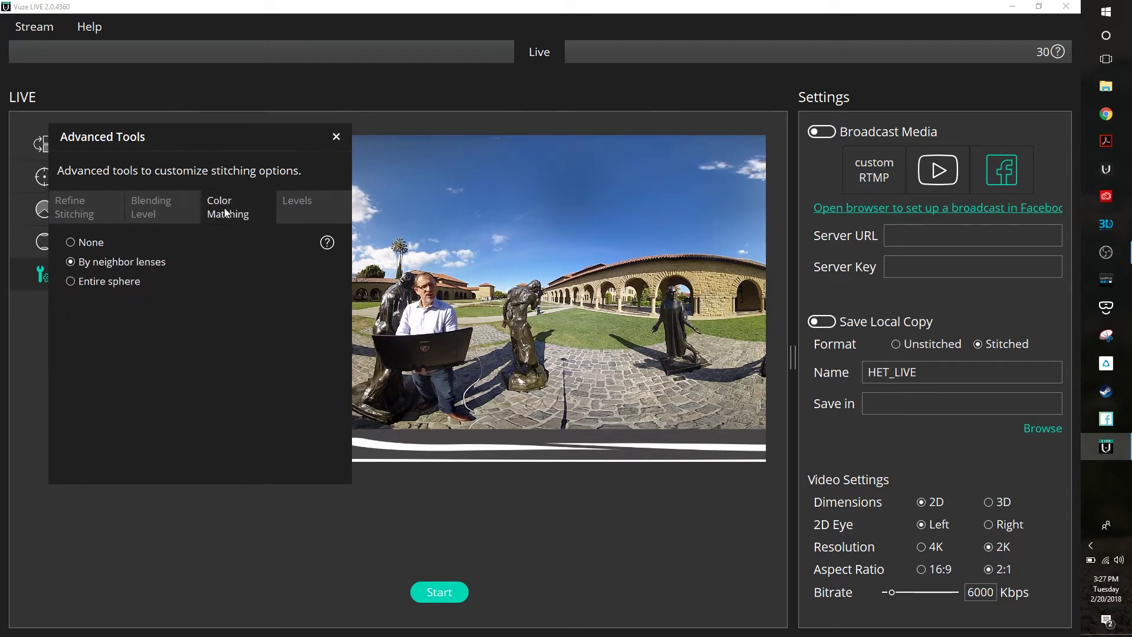
click(293, 203)
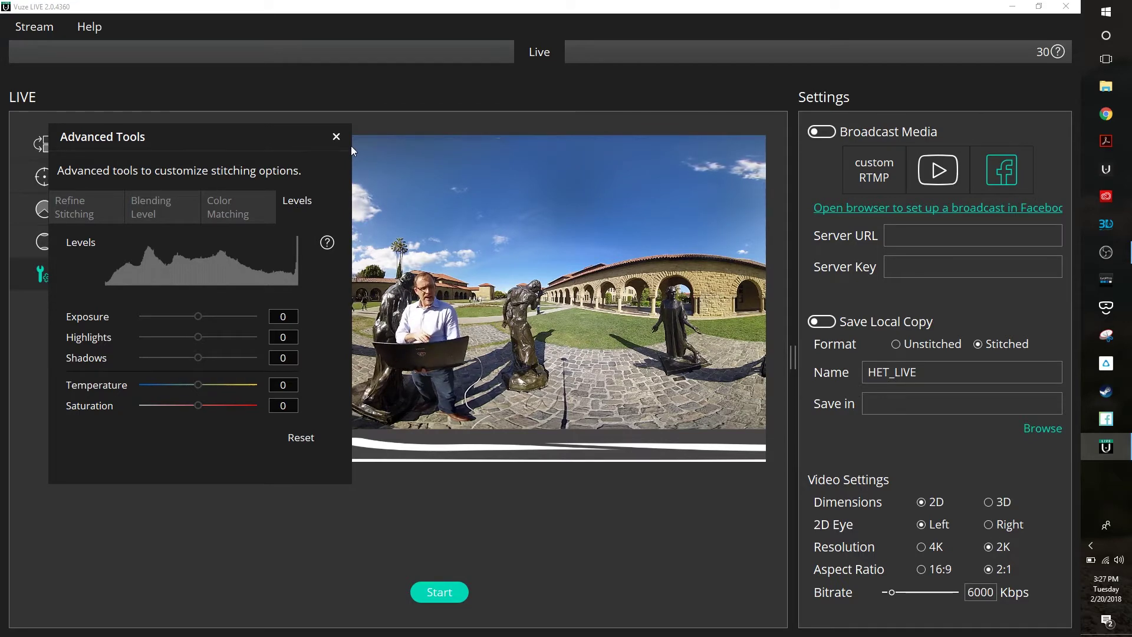
click(337, 136)
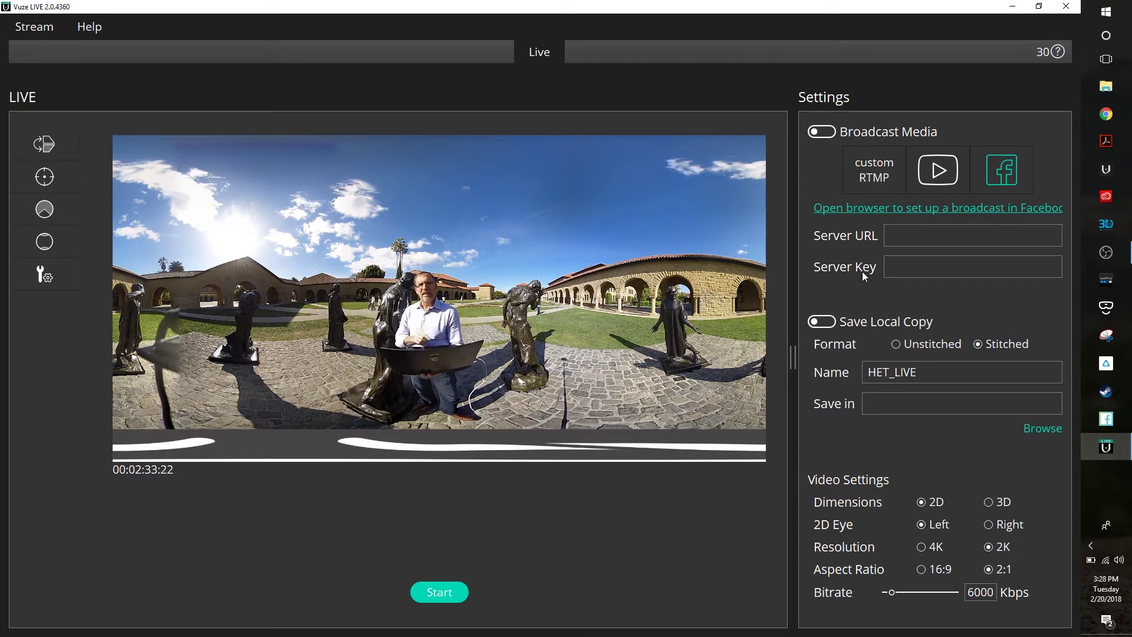
Step: Open the Facebook Live broadcast setup site in Chrome from Vuze LIVE
click(980, 209)
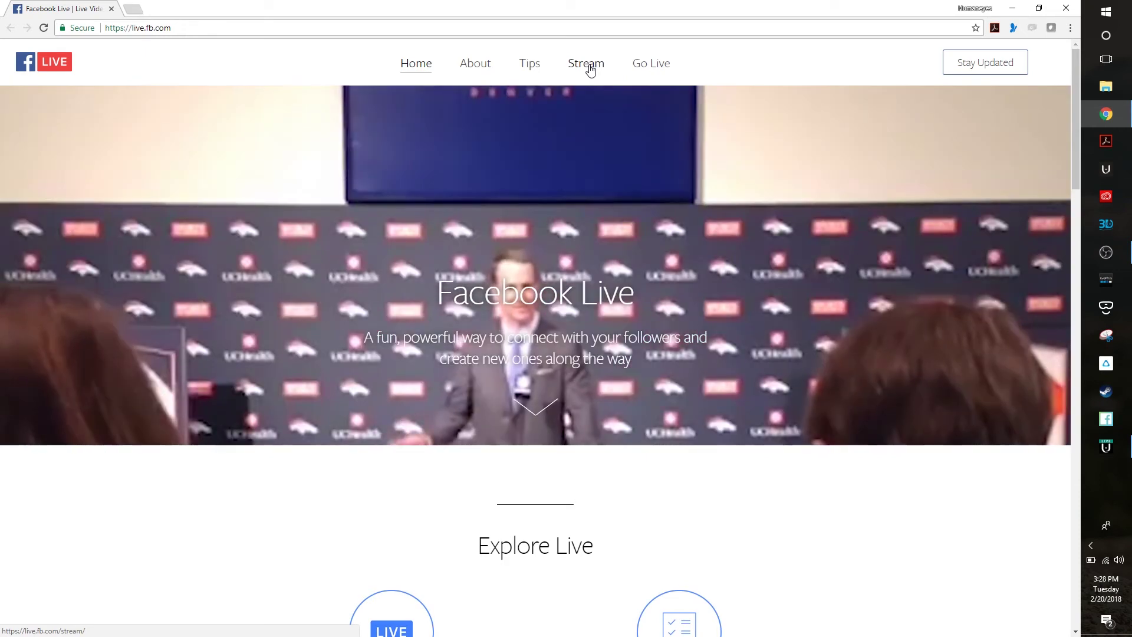
Step: Go to Facebook Live's Stream page and start creating a new live stream
click(590, 71)
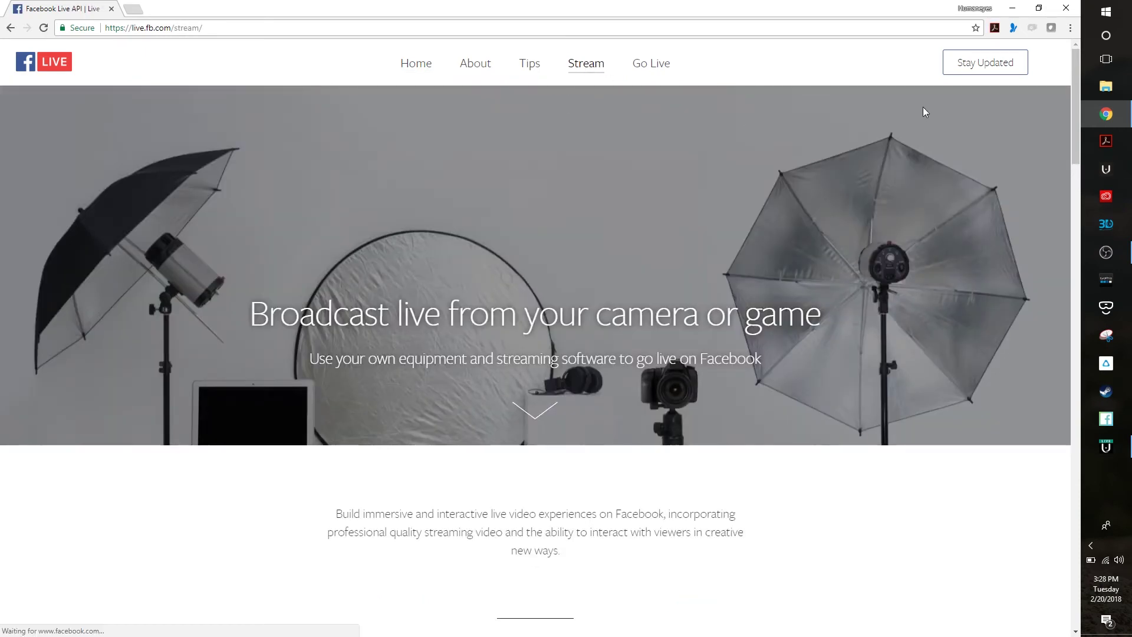
drag(1075, 112, 1067, 193)
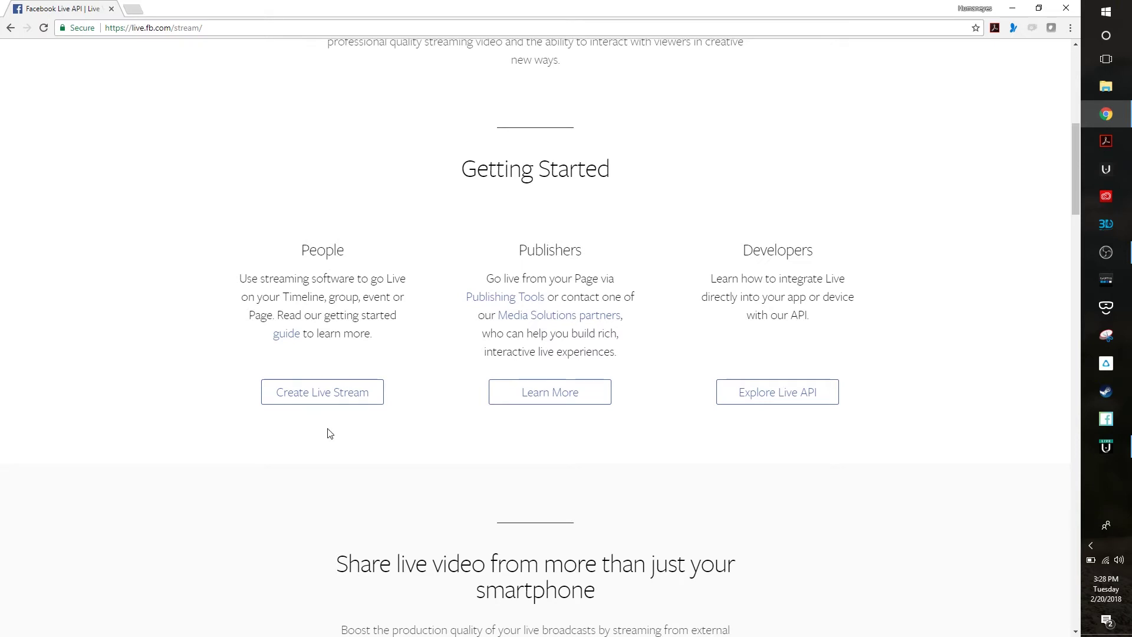
click(330, 399)
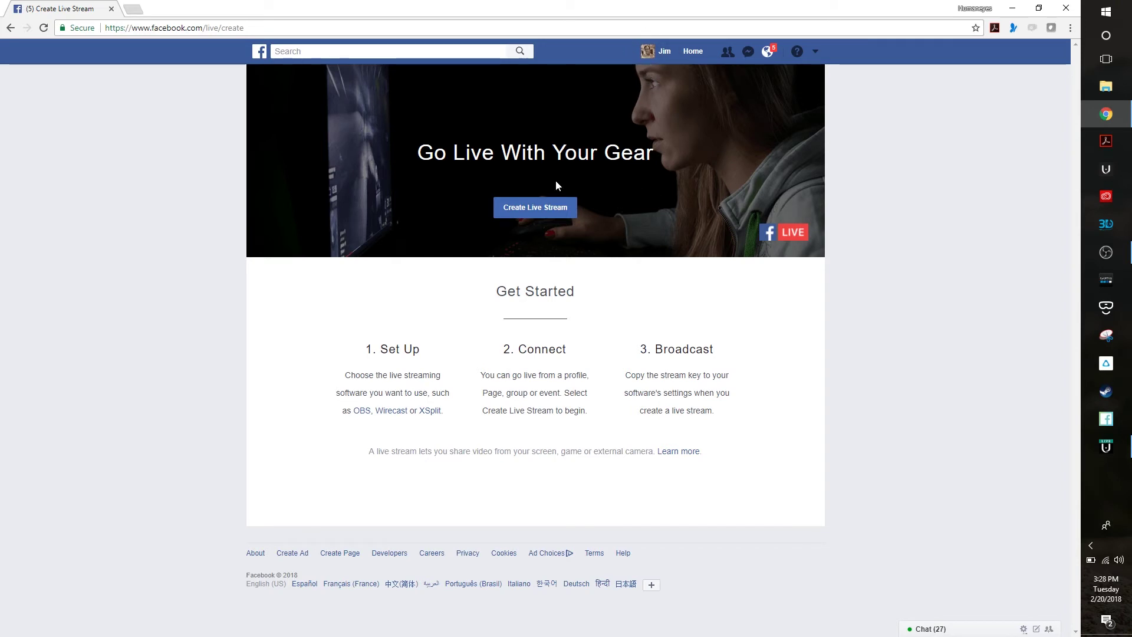
click(532, 212)
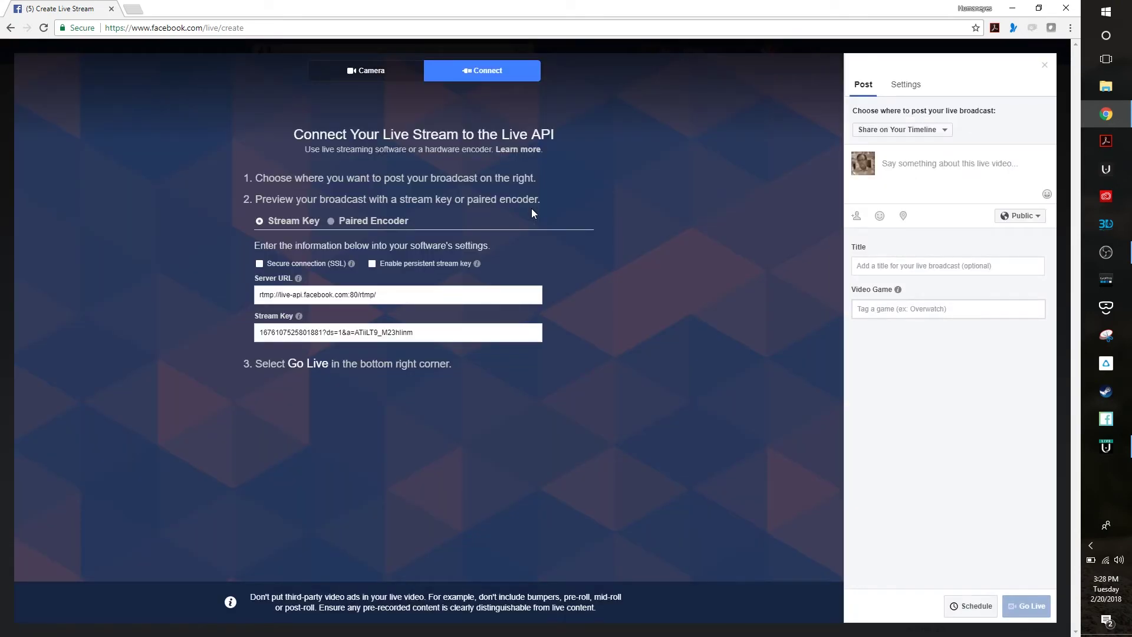
Step: Tick 'This live stream is a 360 video' under Settings, then return to the Post tab
click(914, 89)
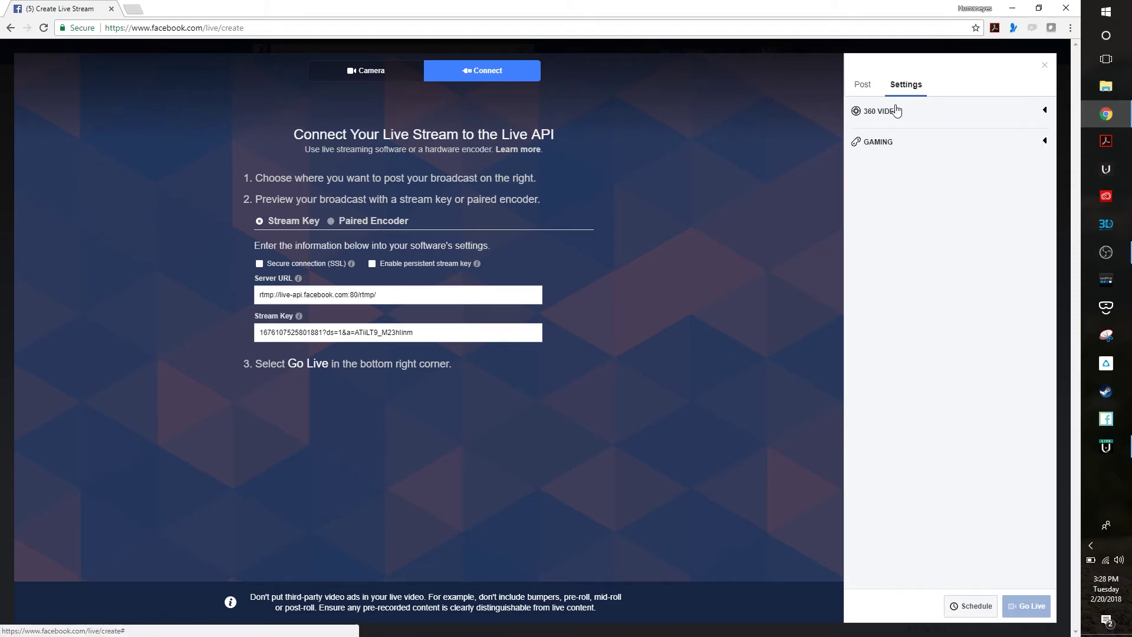
click(896, 111)
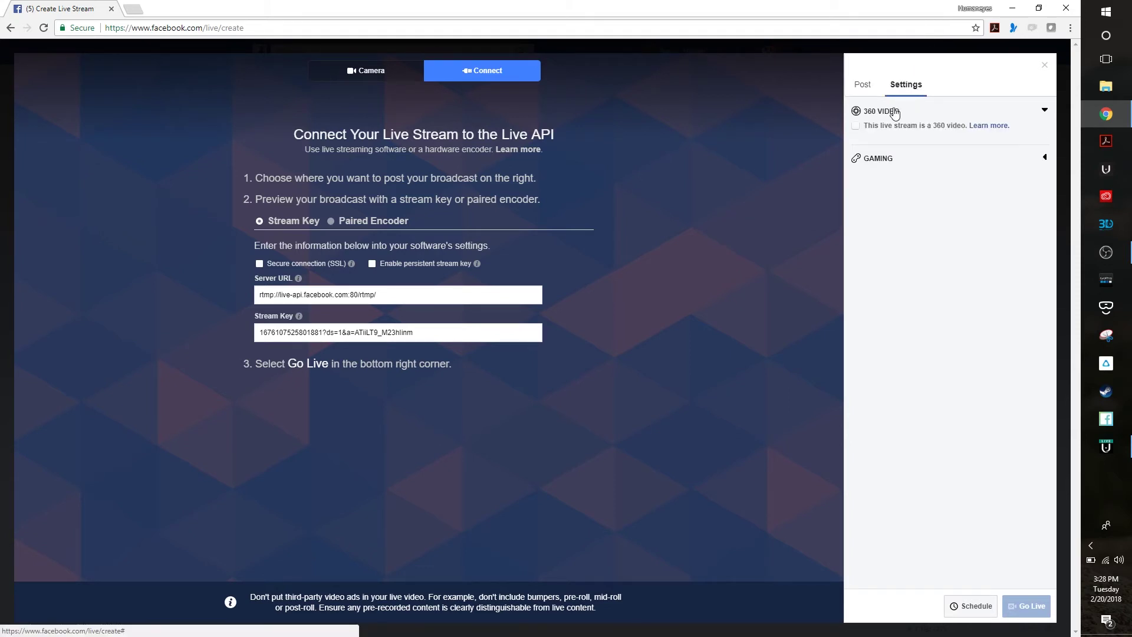
click(856, 127)
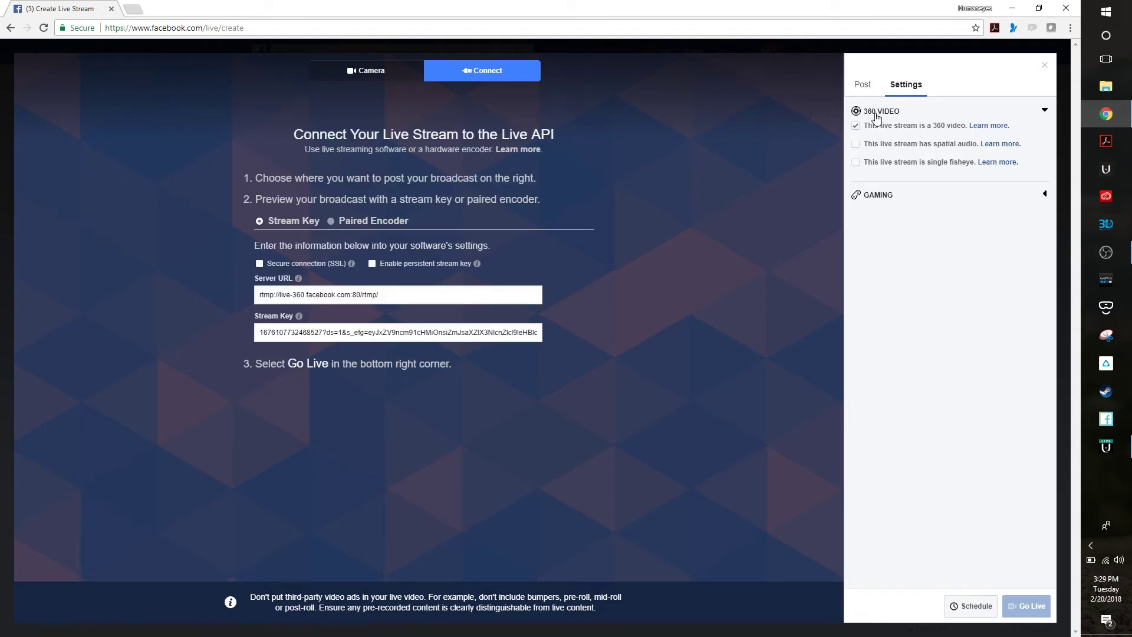
click(860, 87)
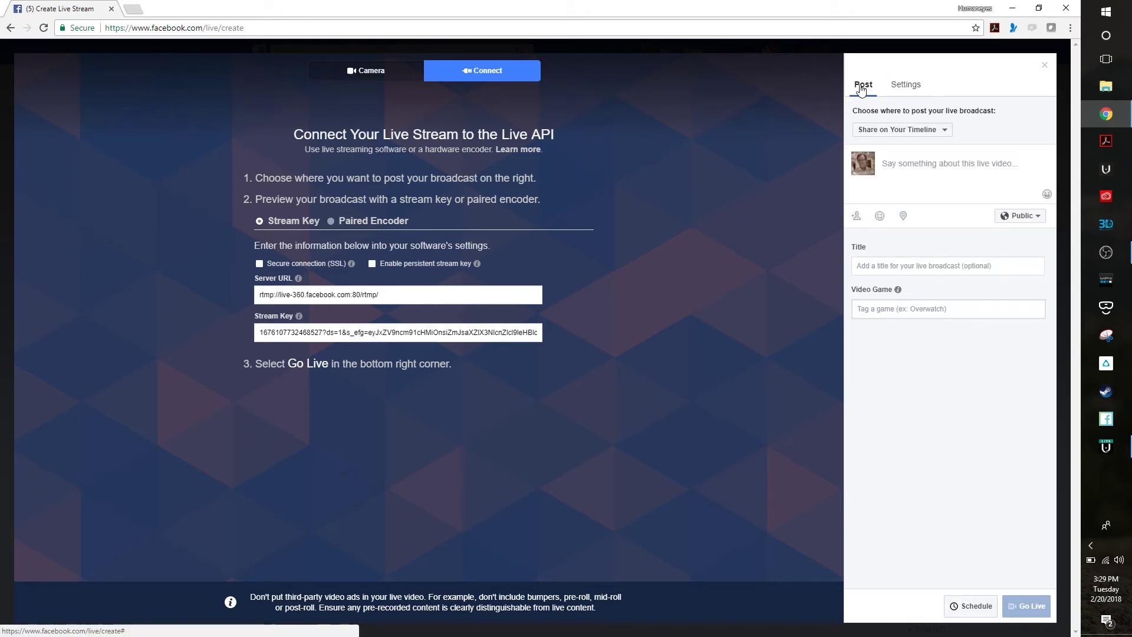
Step: Paste Facebook's rtmp://live-360.facebook.com:80/rtmp/ server URL into Vuze LIVE's Server URL field
click(483, 292)
key(ctrl+c)
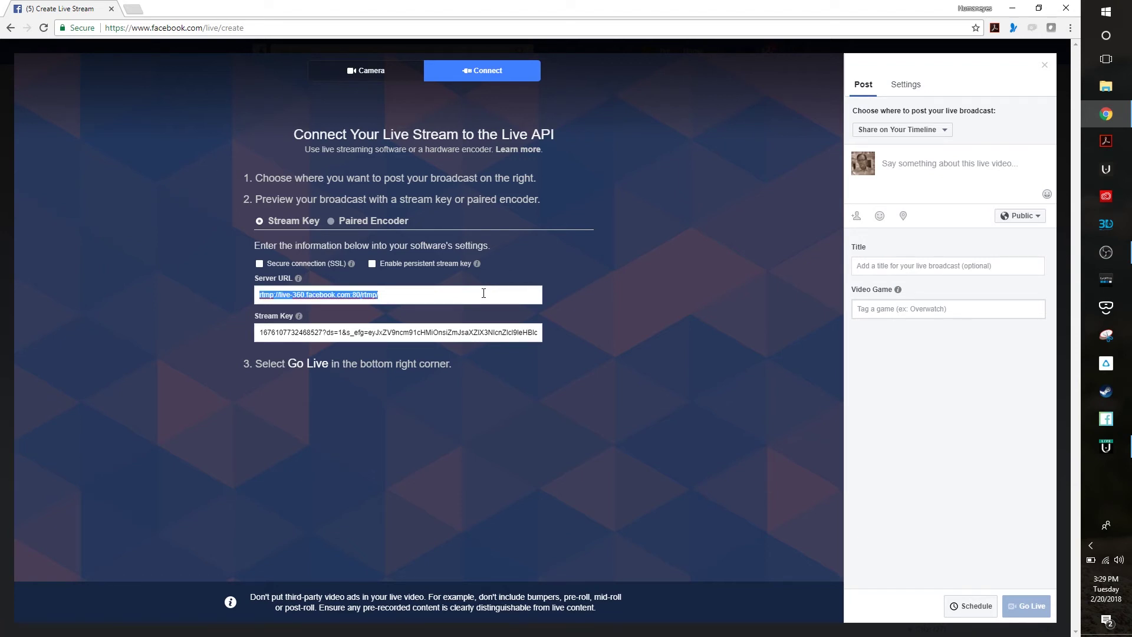
click(1104, 449)
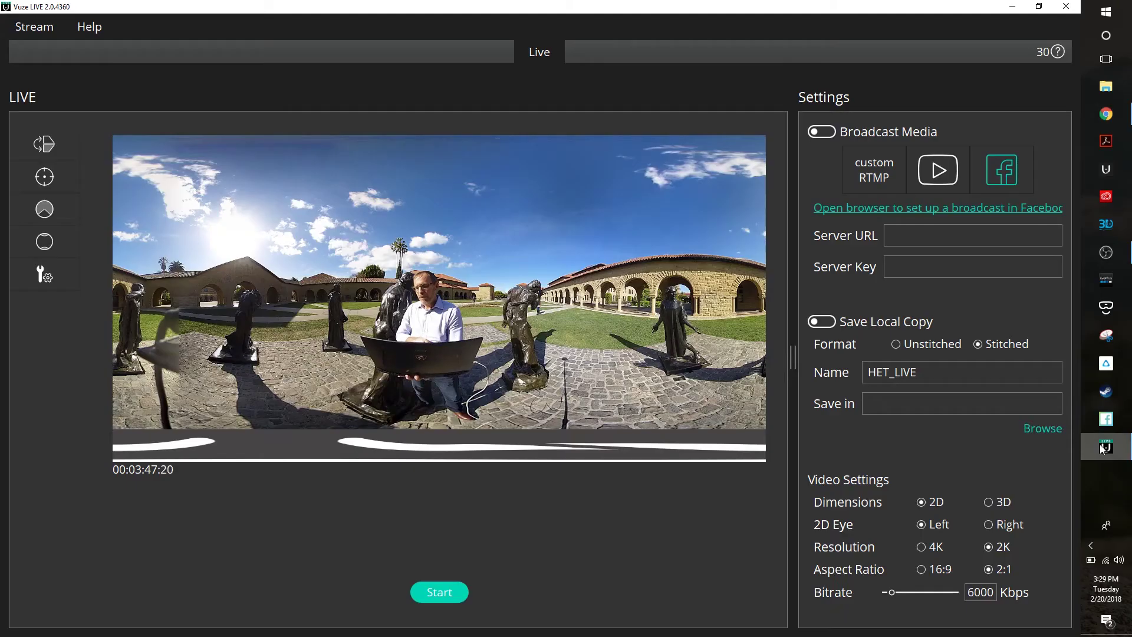
click(906, 233)
key(ctrl+v)
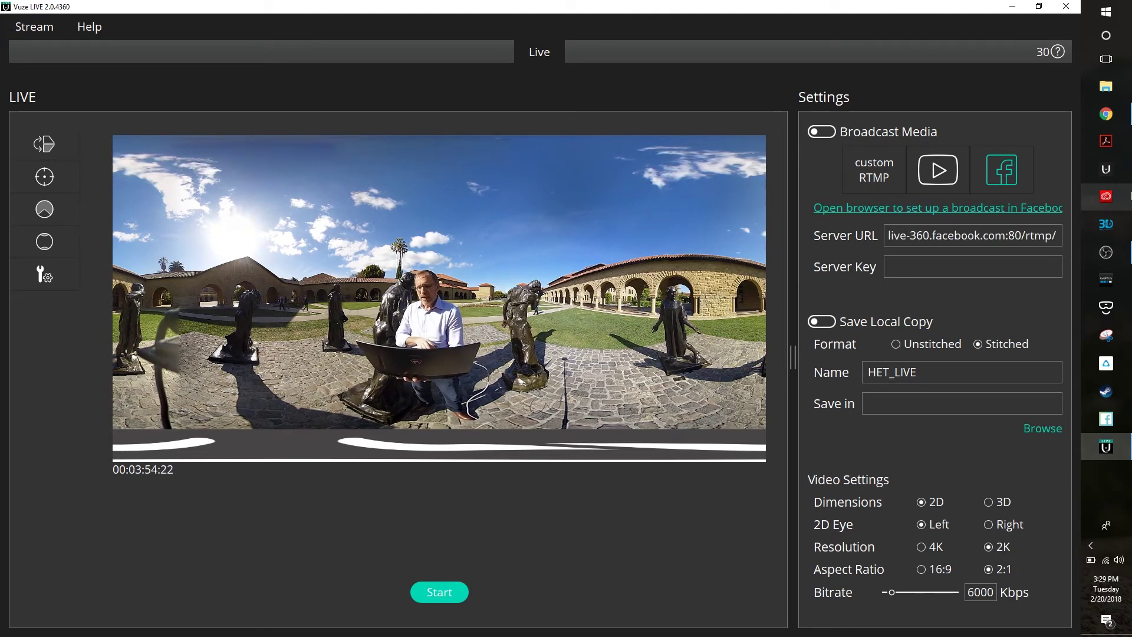
click(1103, 118)
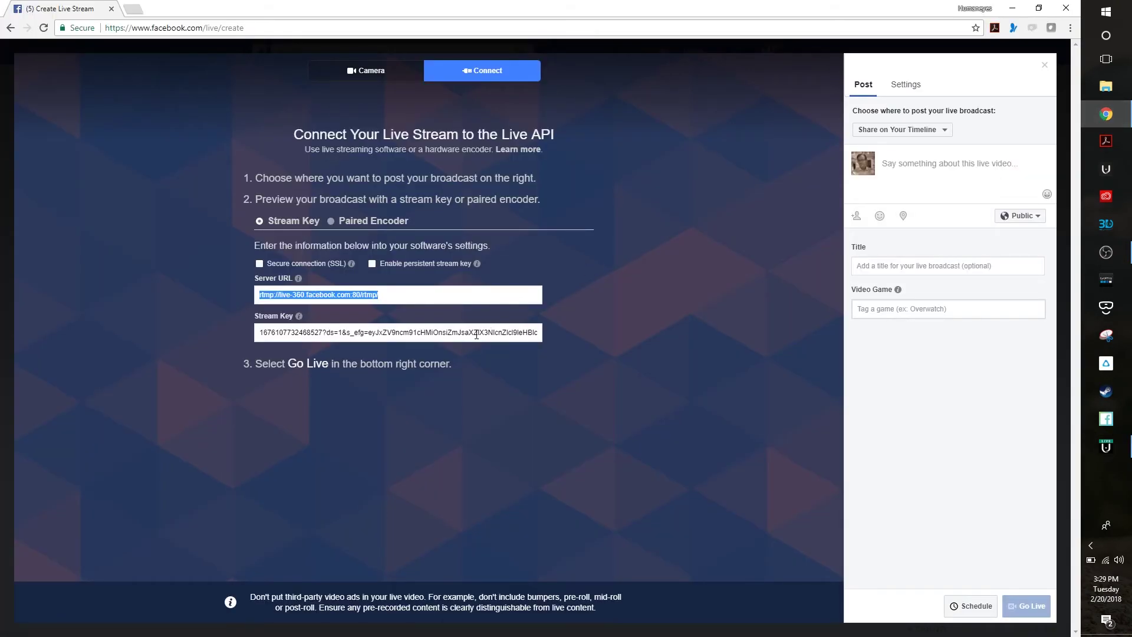
Step: Copy the 360 stream's stream key from Facebook and switch back to Vuze LIVE
click(476, 335)
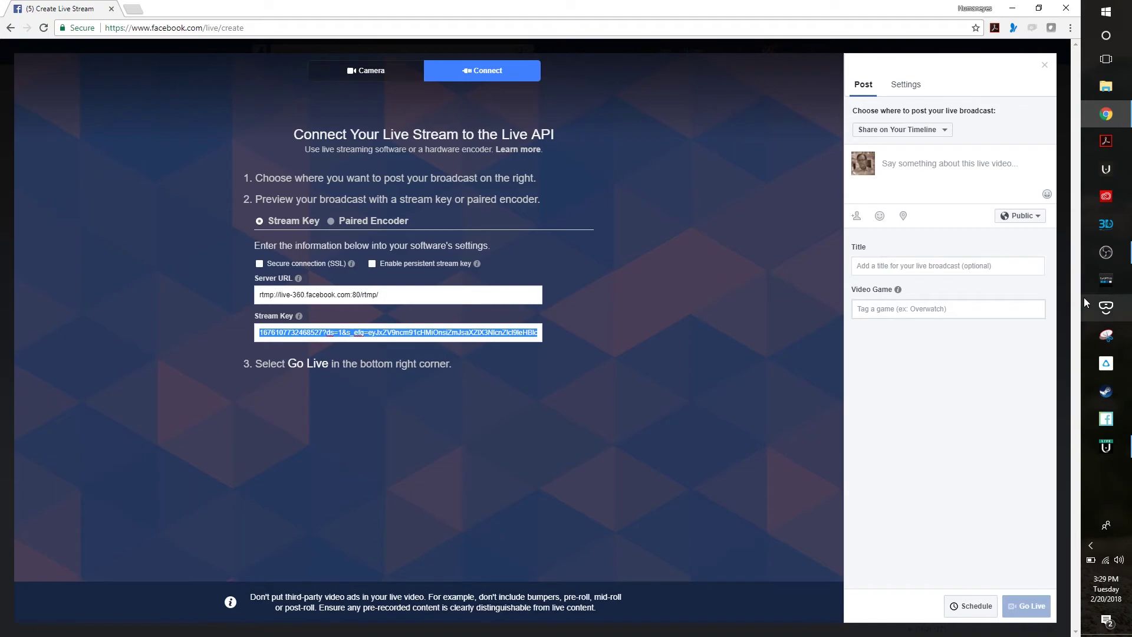
click(1105, 447)
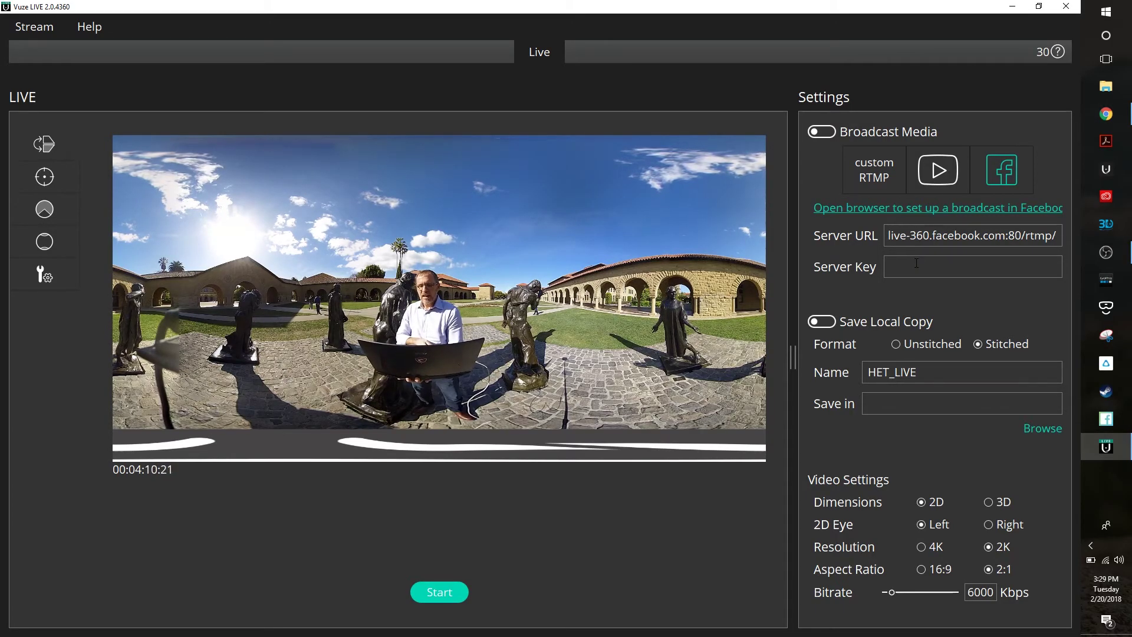
Step: Paste the Facebook stream key as the Server Key, turn on Broadcast Media, and start streaming
key(ctrl+v)
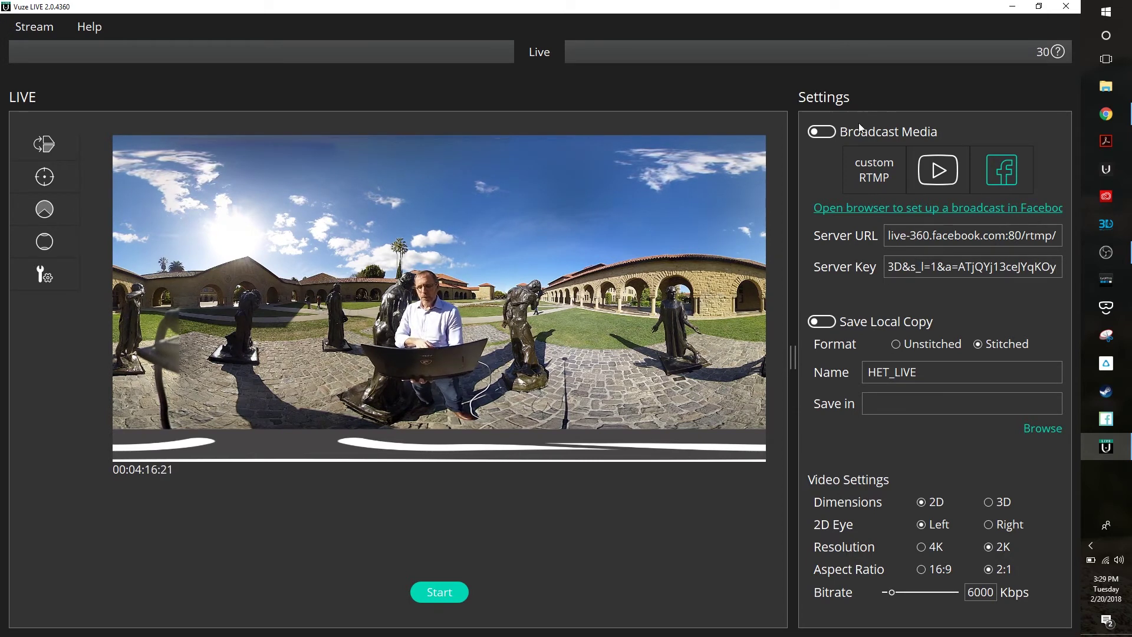
click(827, 133)
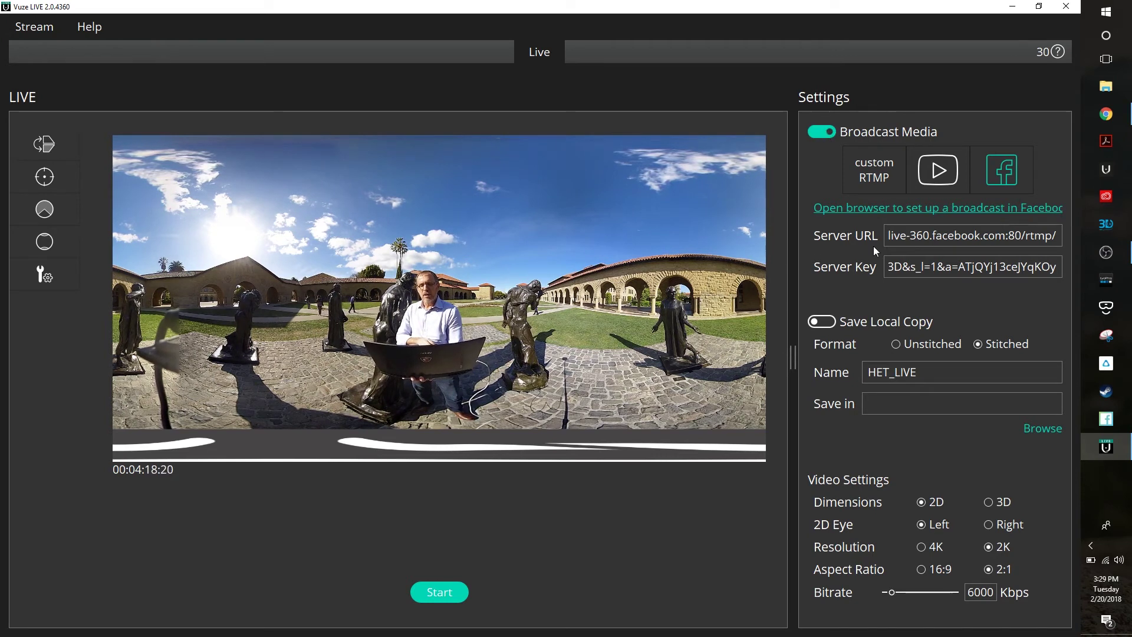
click(451, 590)
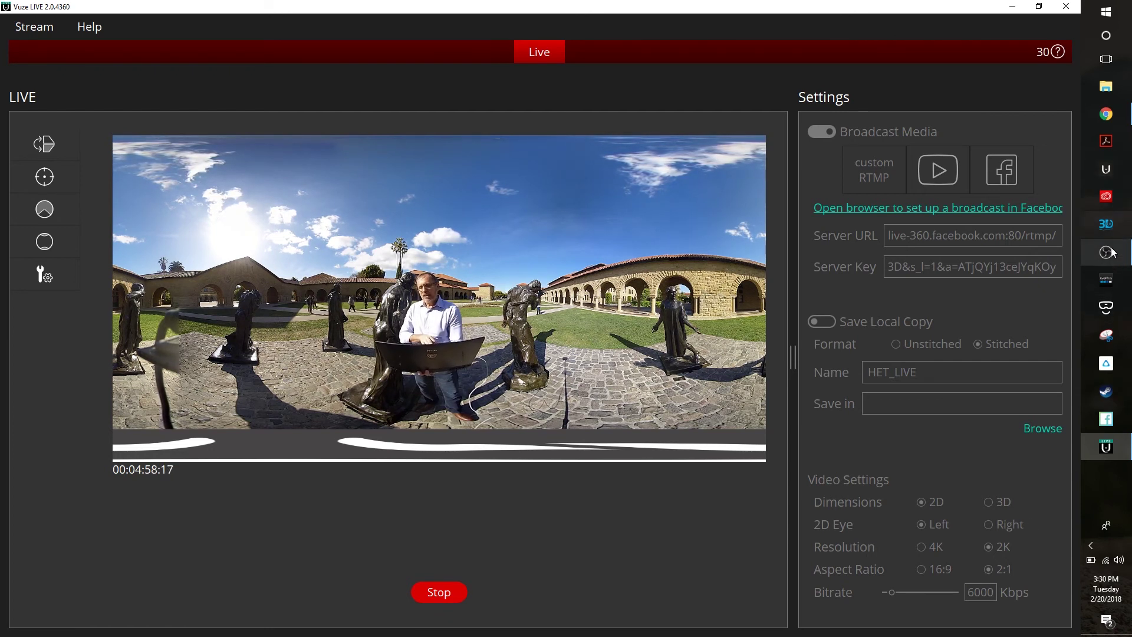
Step: Once the stream is live, bring Facebook's Create Live Stream page forward in Chrome
mouse_move(1118, 268)
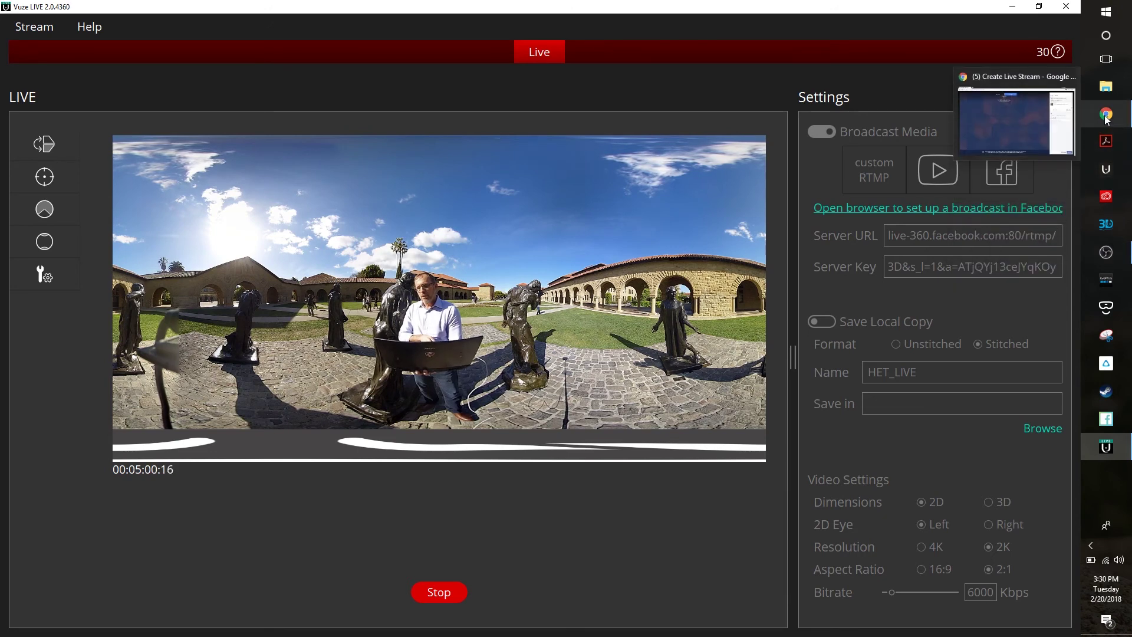
click(1105, 114)
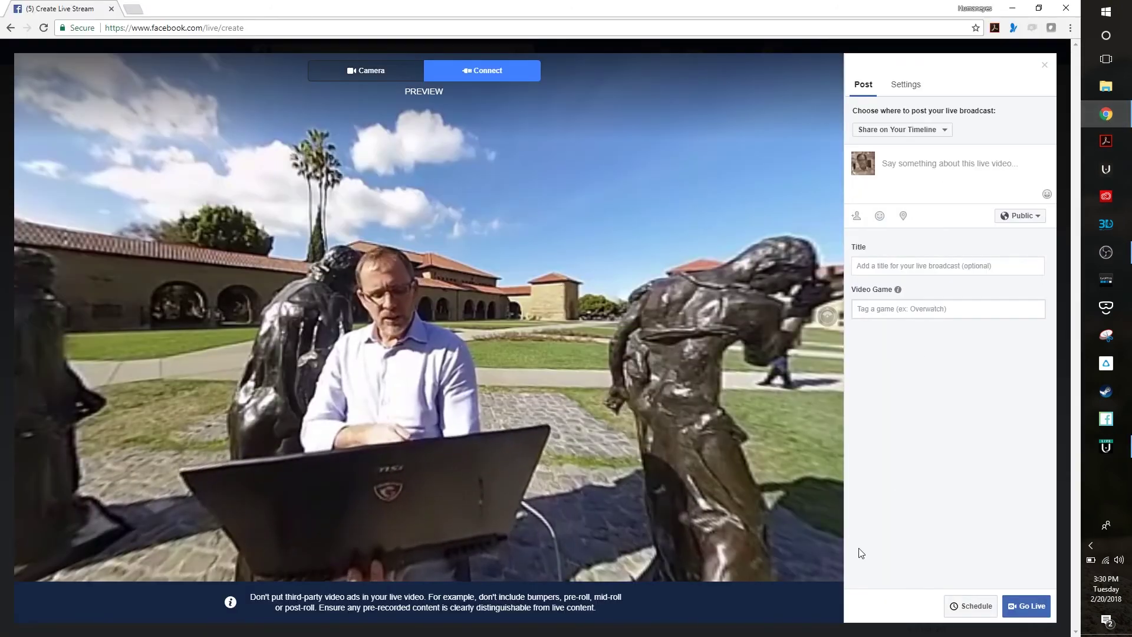
Step: Publish the previewed 360° feed as a Facebook live broadcast with Go Live
click(1021, 606)
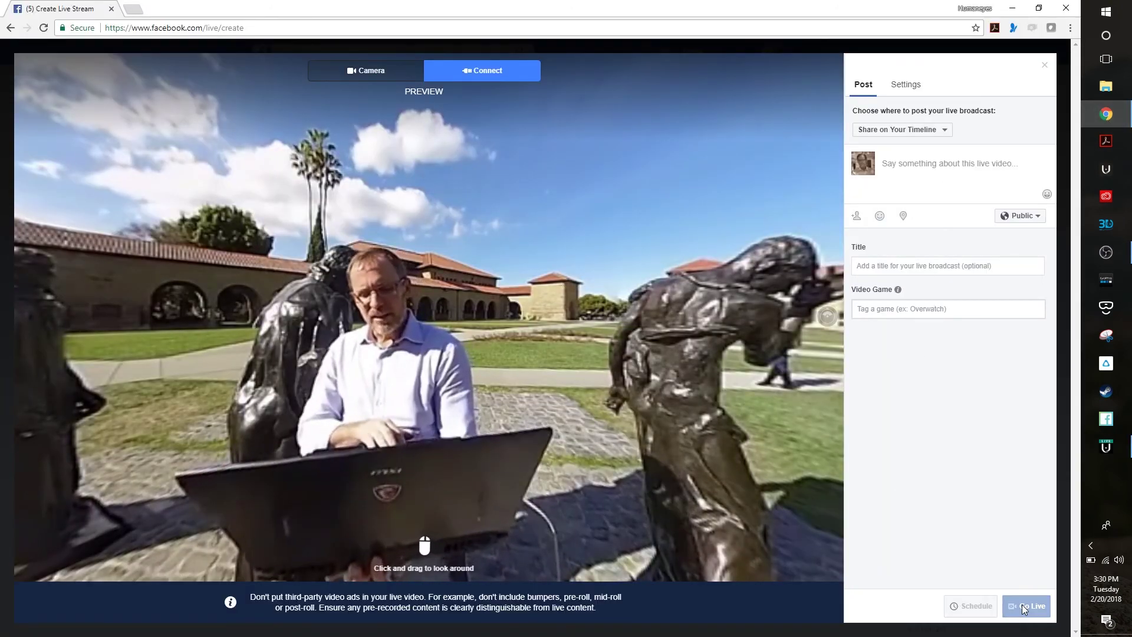